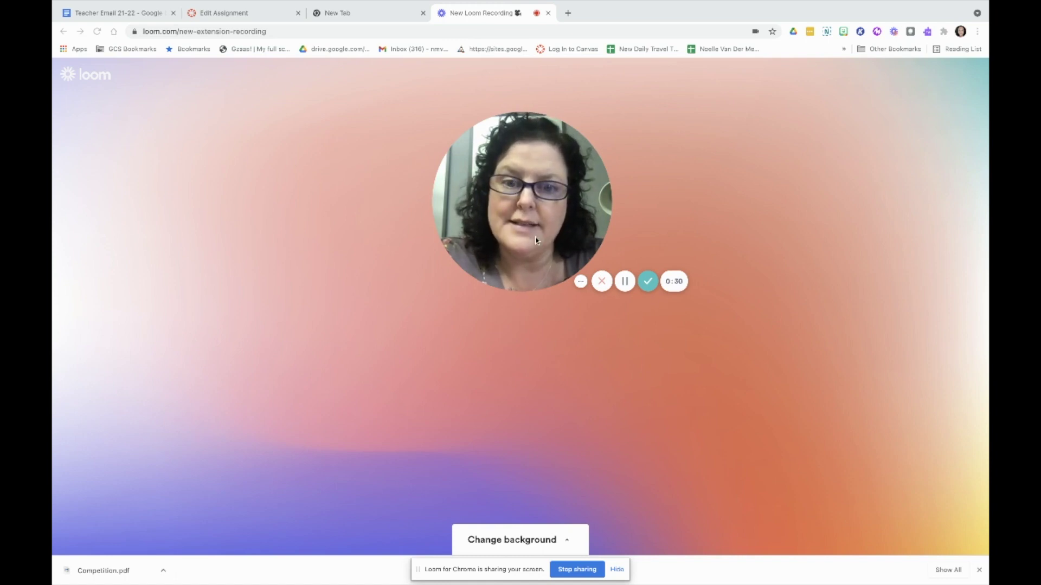
Switch from the Loom recording page back to the Canvas Edit Assignment tab
mouse_move(212, 15)
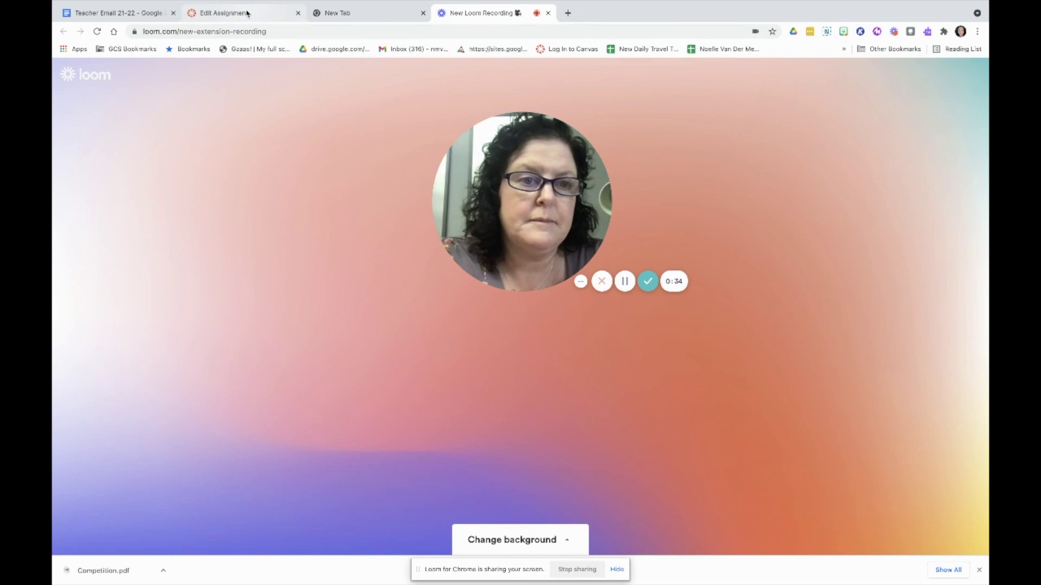
left_click(247, 13)
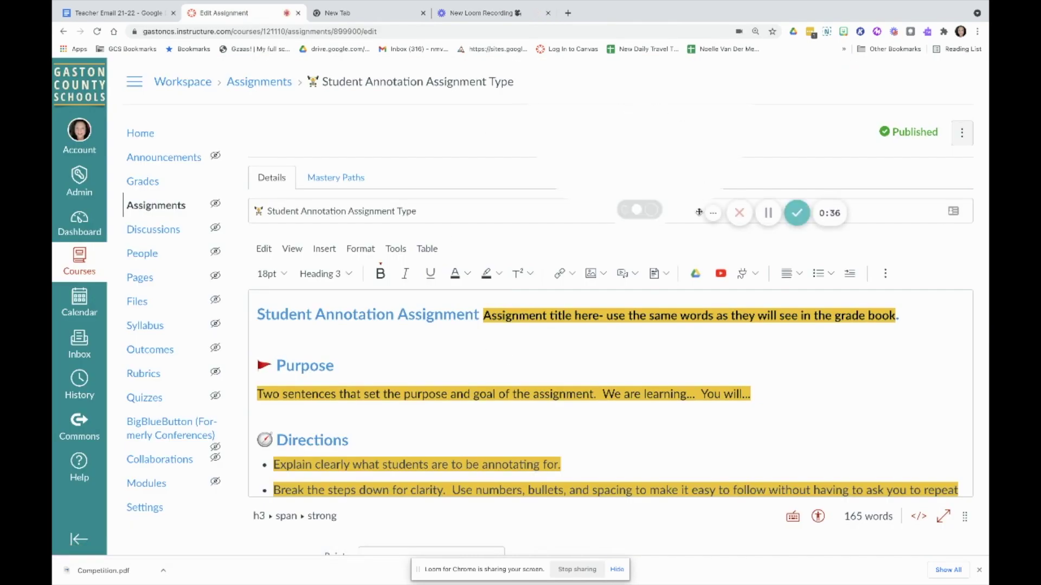
Keep the submission type as Online with Student Annotation
scroll(456, 453, "down", 15)
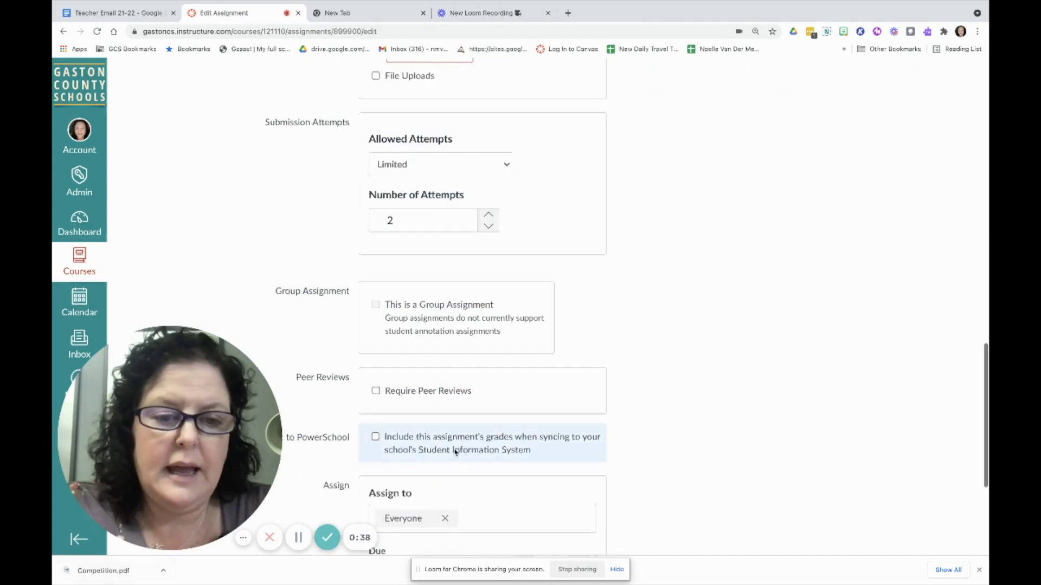
scroll(497, 291, "up", 20)
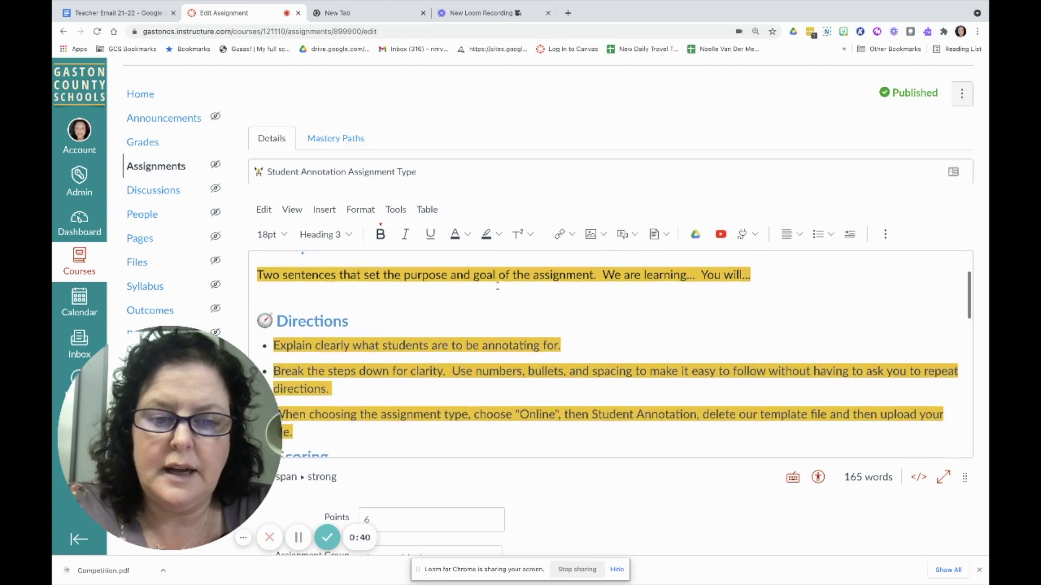
scroll(502, 379, "down", 10)
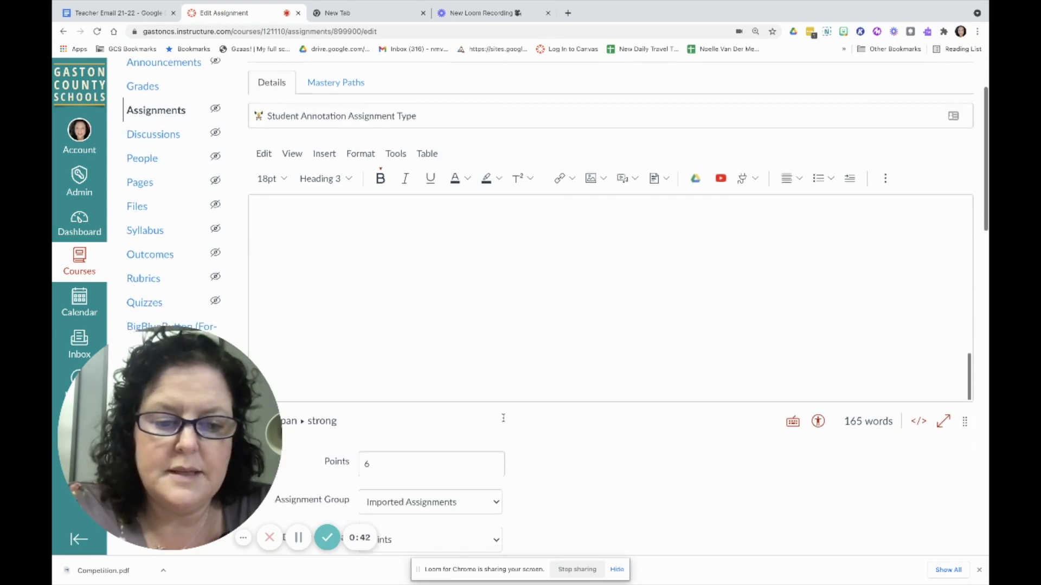
scroll(503, 419, "down", 10)
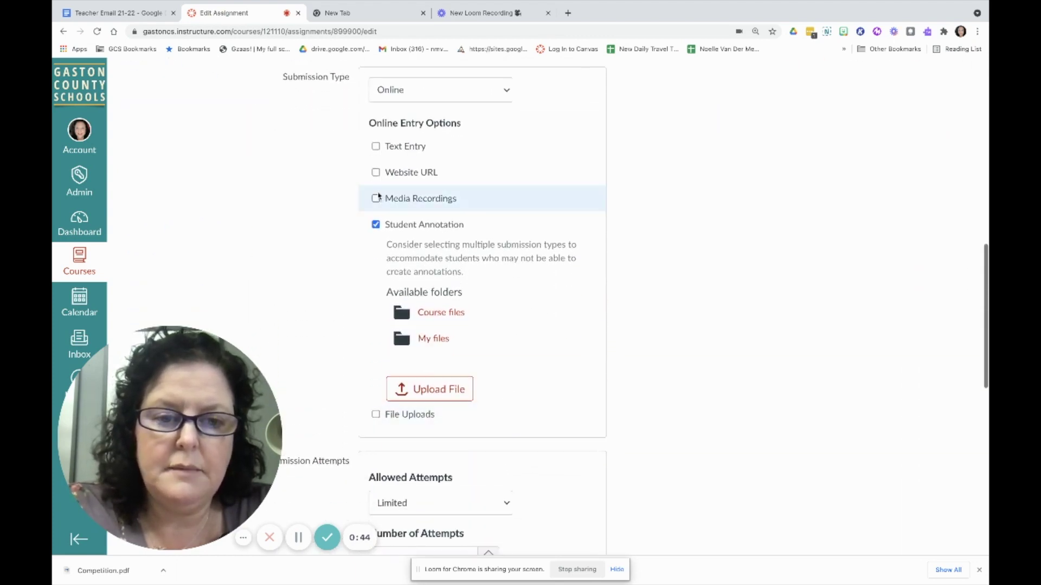
left_click(409, 90)
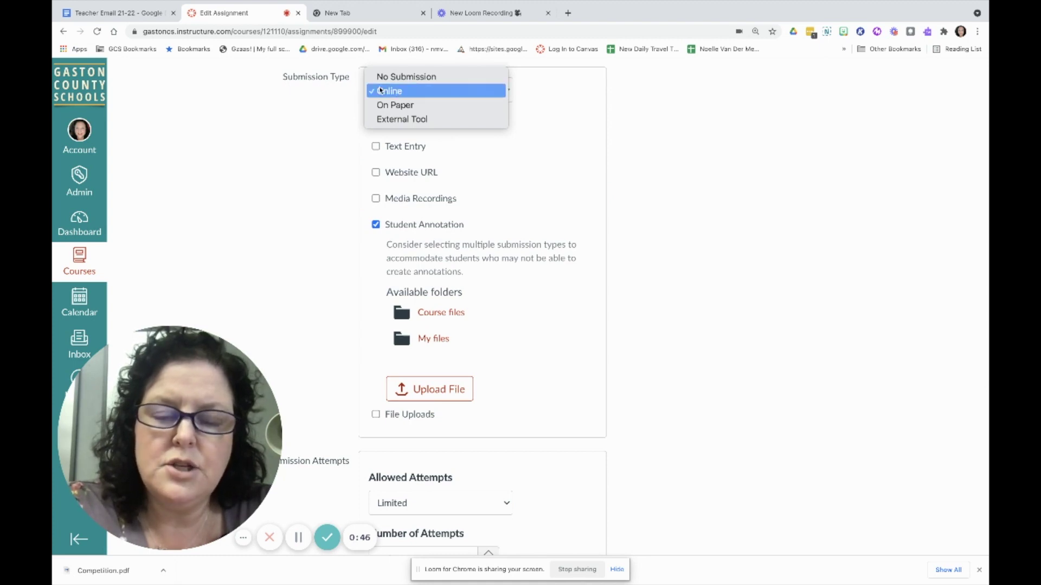
left_click(396, 91)
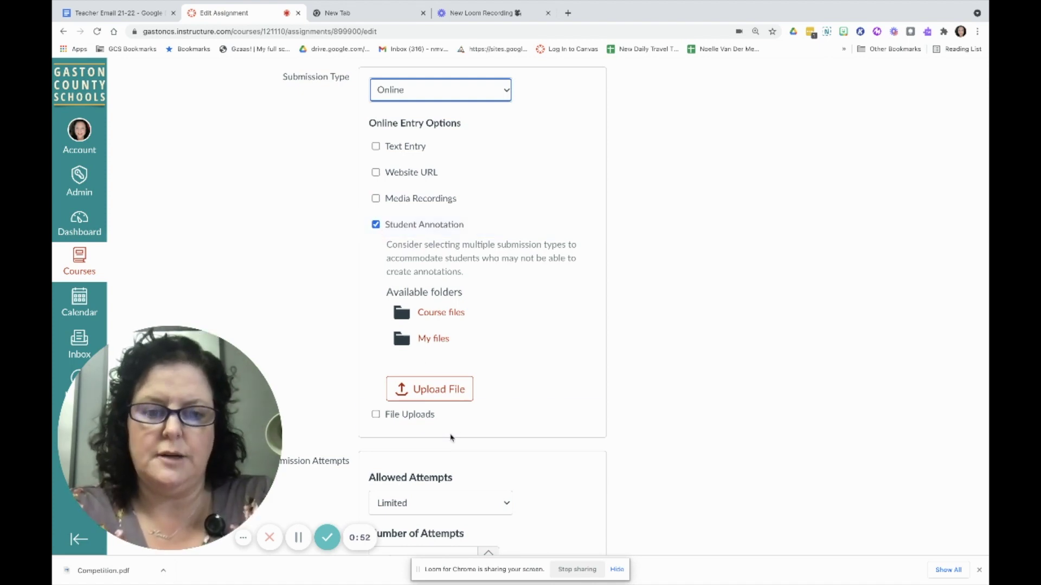
Upload Competition.pdf from the Desktop as the annotation file and save the assignment
left_click(439, 389)
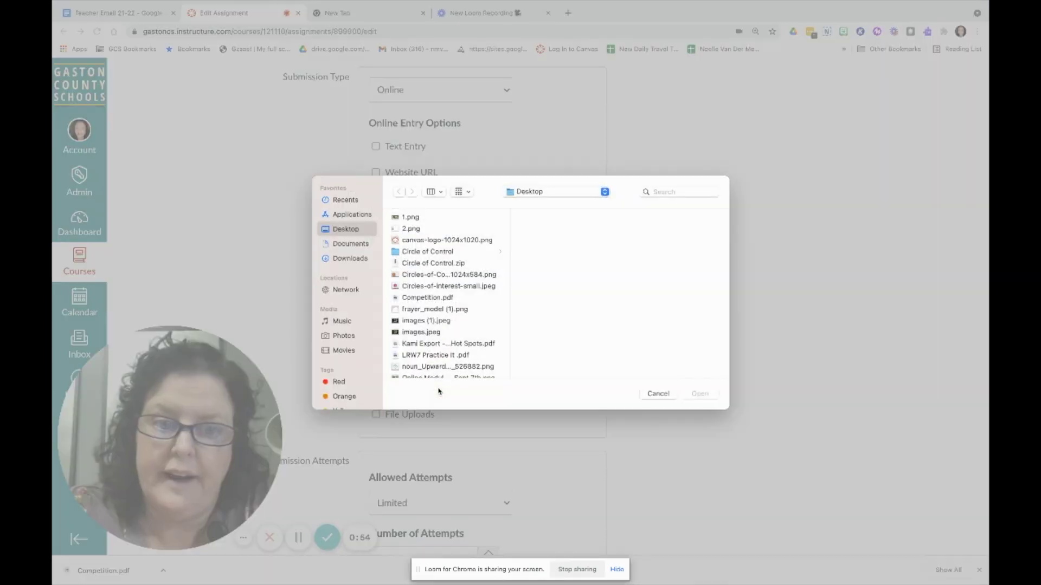
left_click(420, 299)
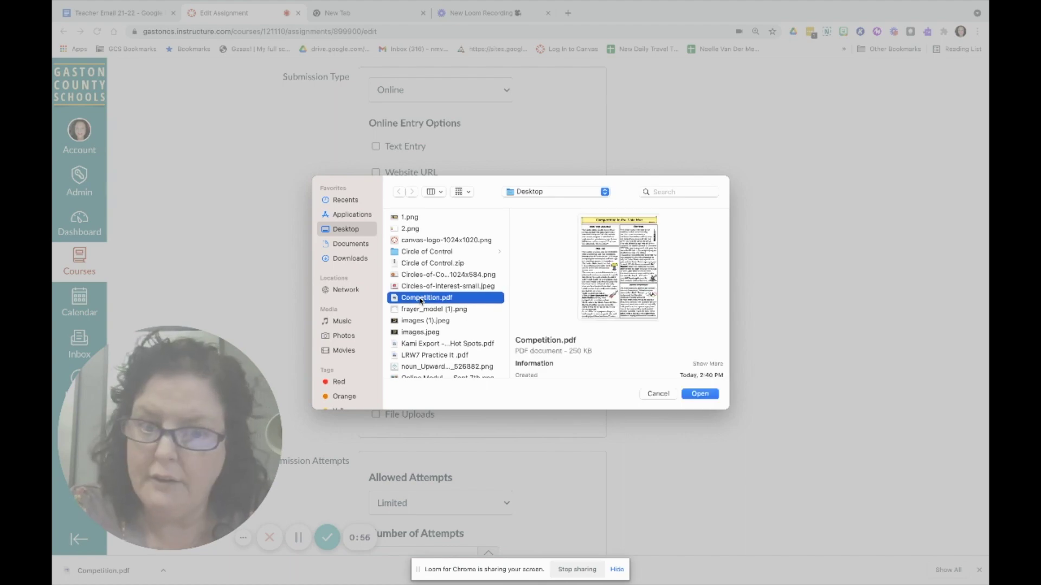
left_click(698, 394)
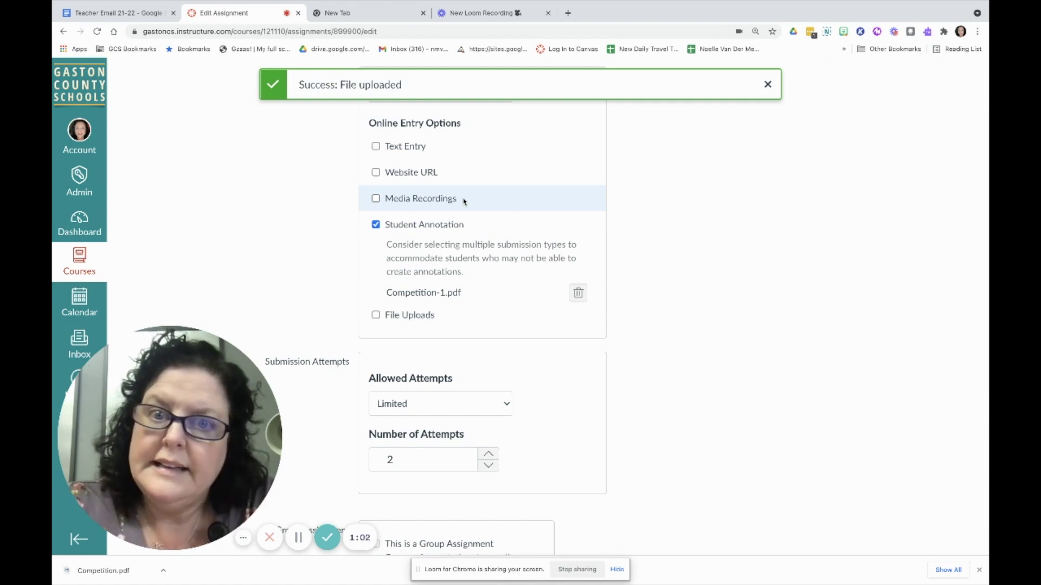
scroll(623, 433, "down", 7)
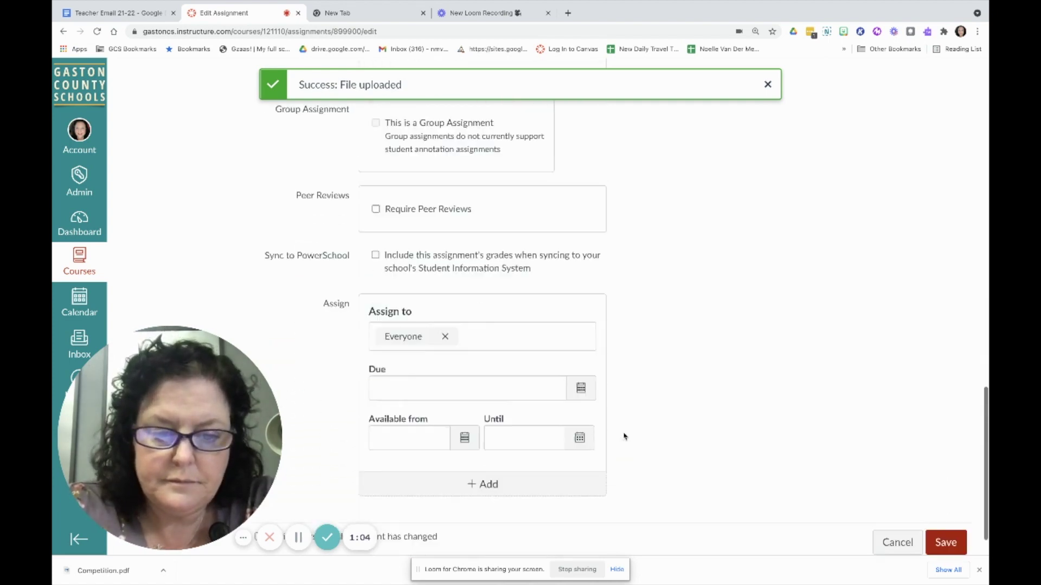
scroll(623, 434, "down", 1)
left_click(950, 502)
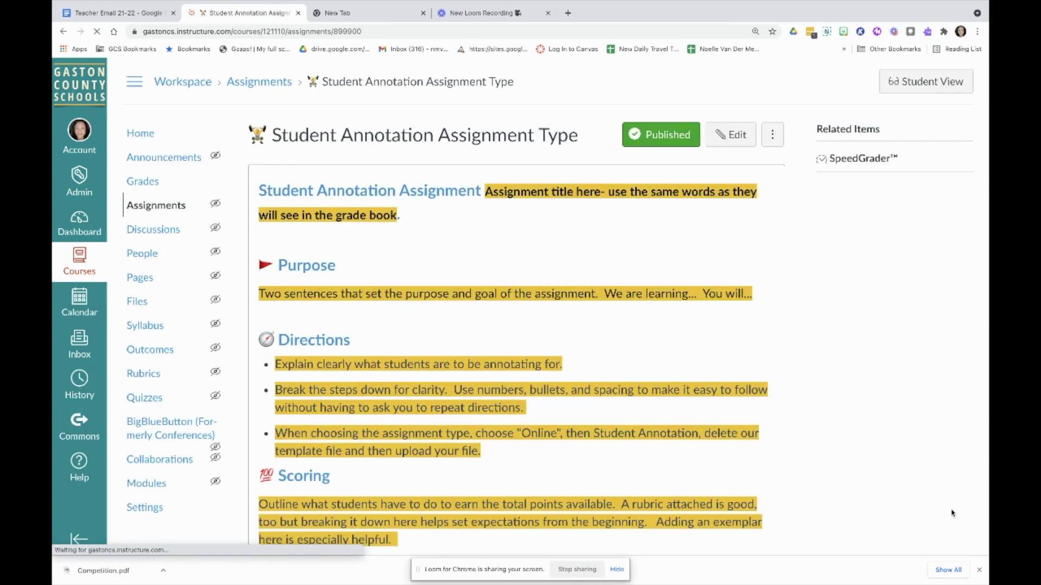
Enter Student View and expand the Competition in the Cold War PDF annotator to full screen
left_click(929, 82)
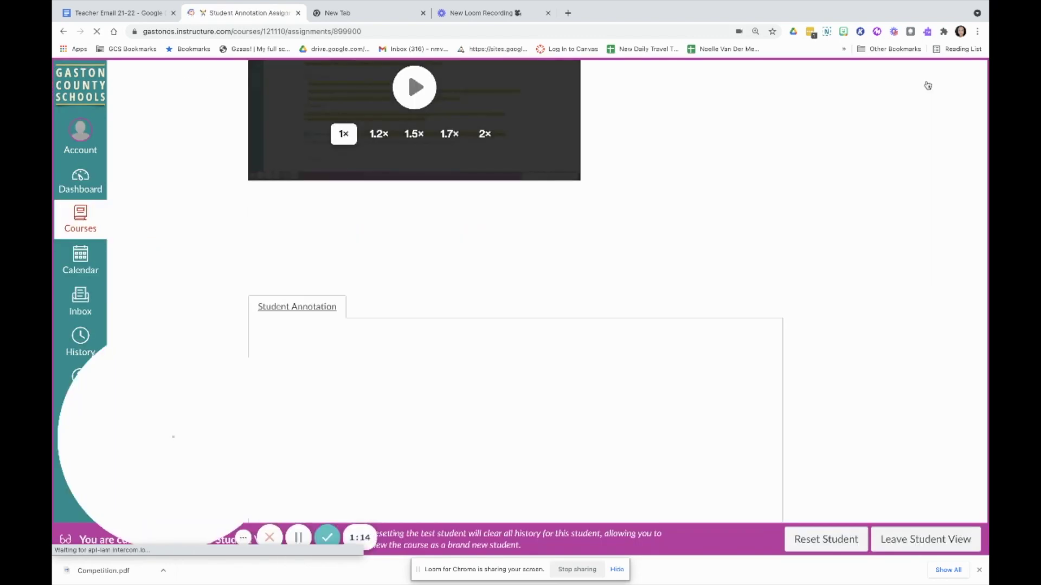
scroll(674, 262, "up", 10)
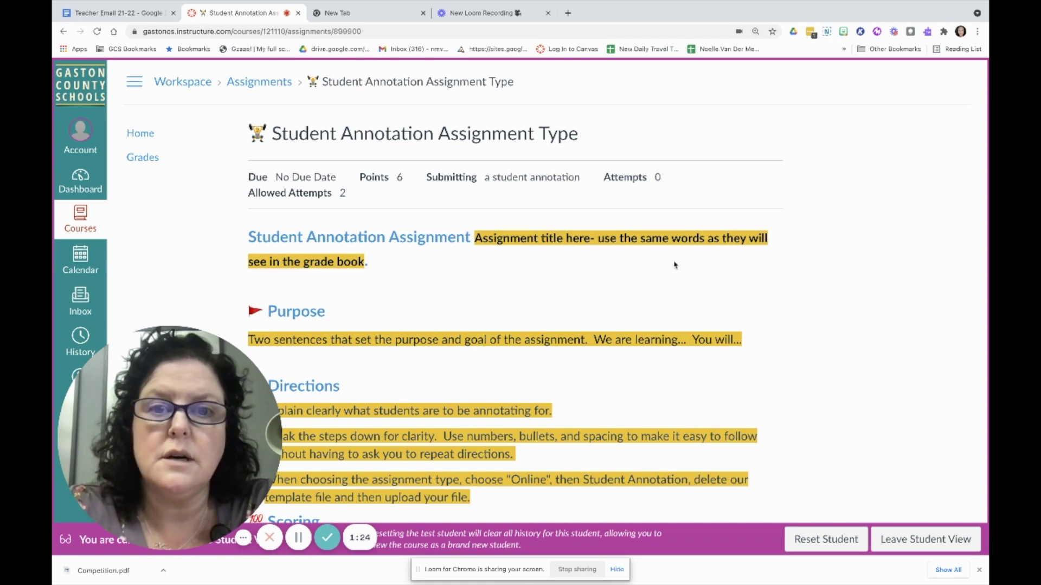
scroll(674, 265, "down", 1)
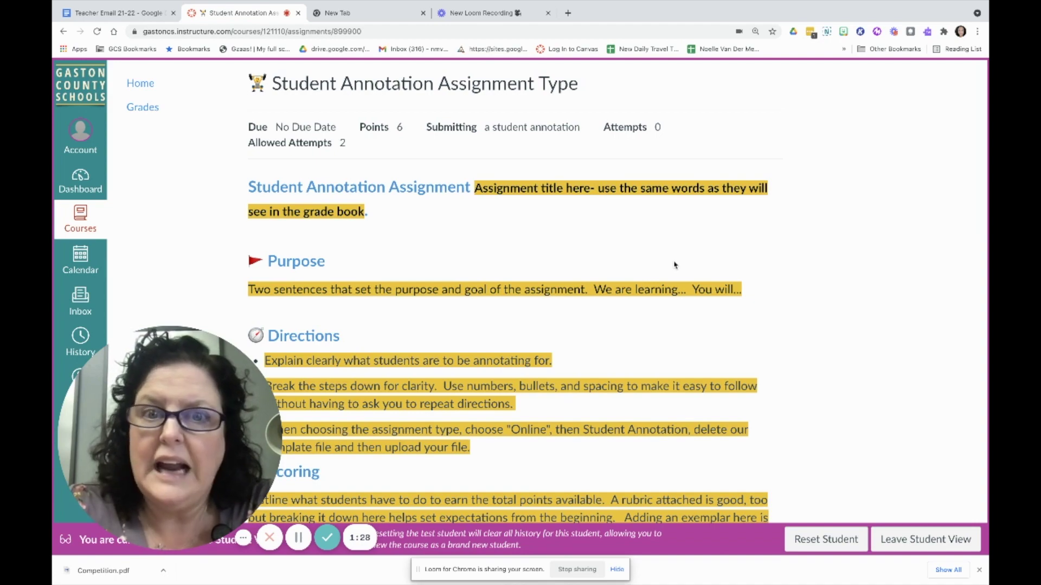
scroll(516, 379, "down", 15)
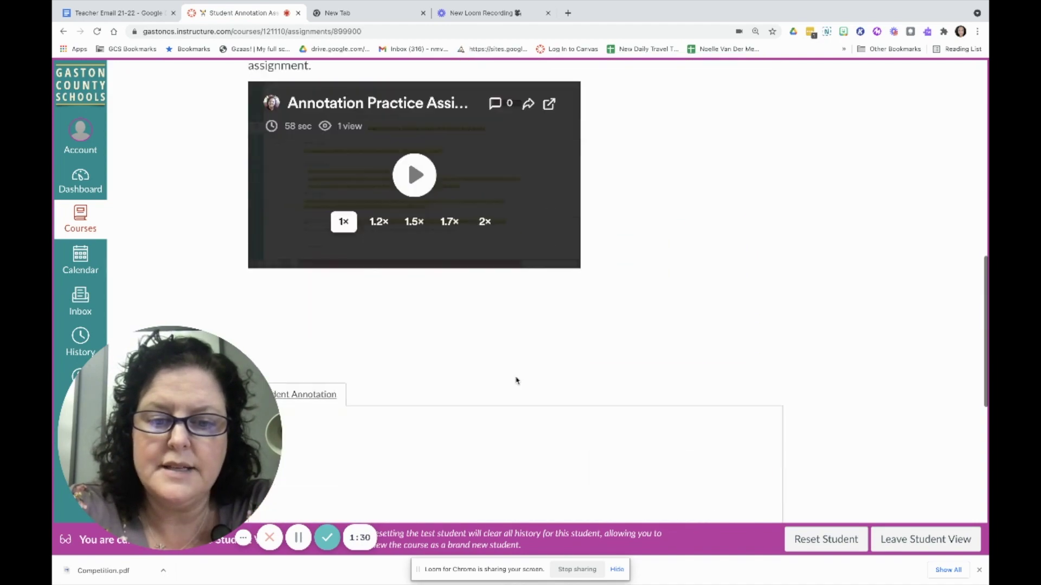
scroll(516, 377, "up", 3)
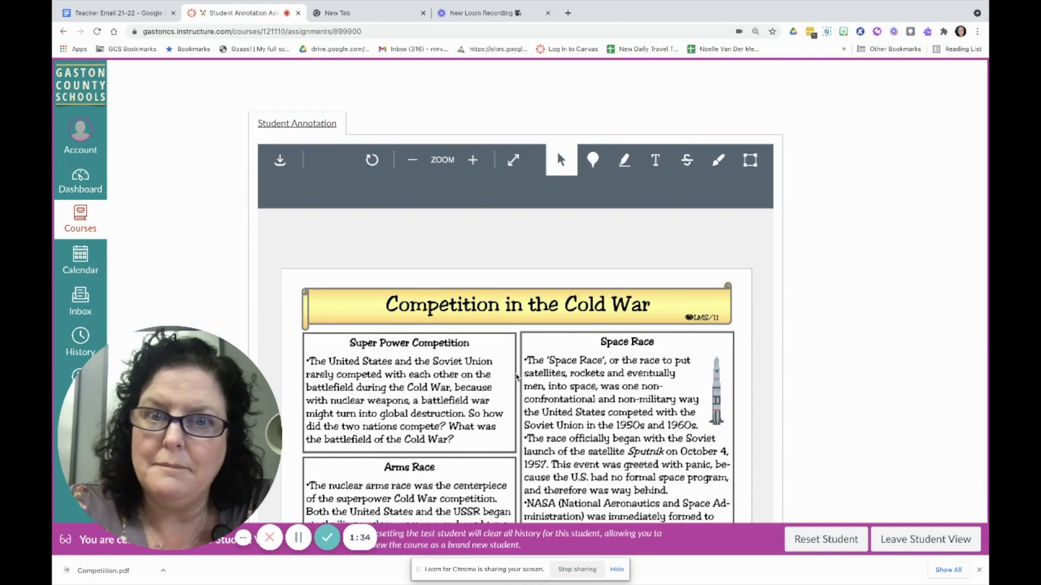
scroll(531, 383, "down", 3)
scroll(545, 389, "up", 2)
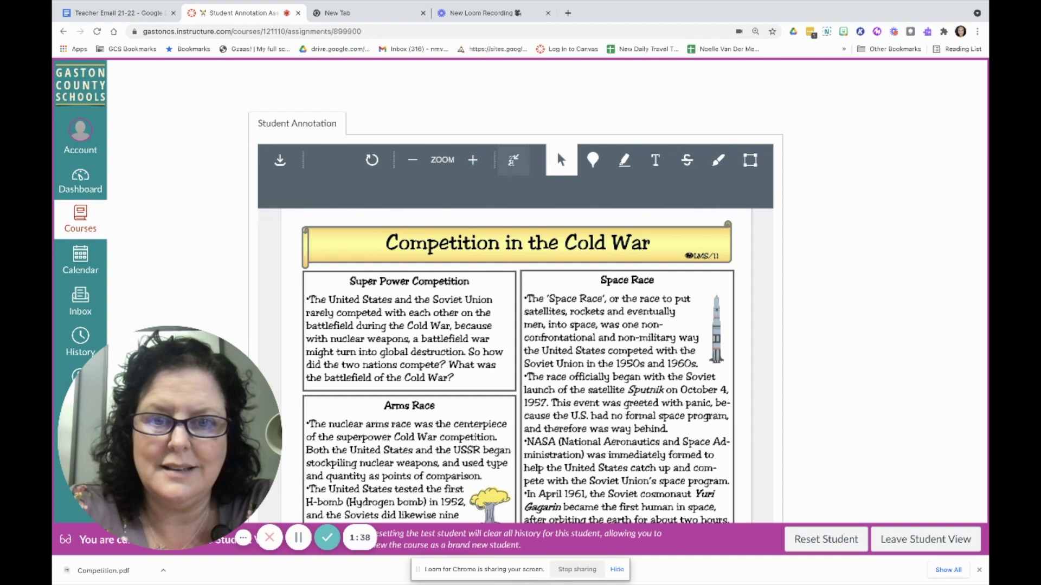
left_click(513, 159)
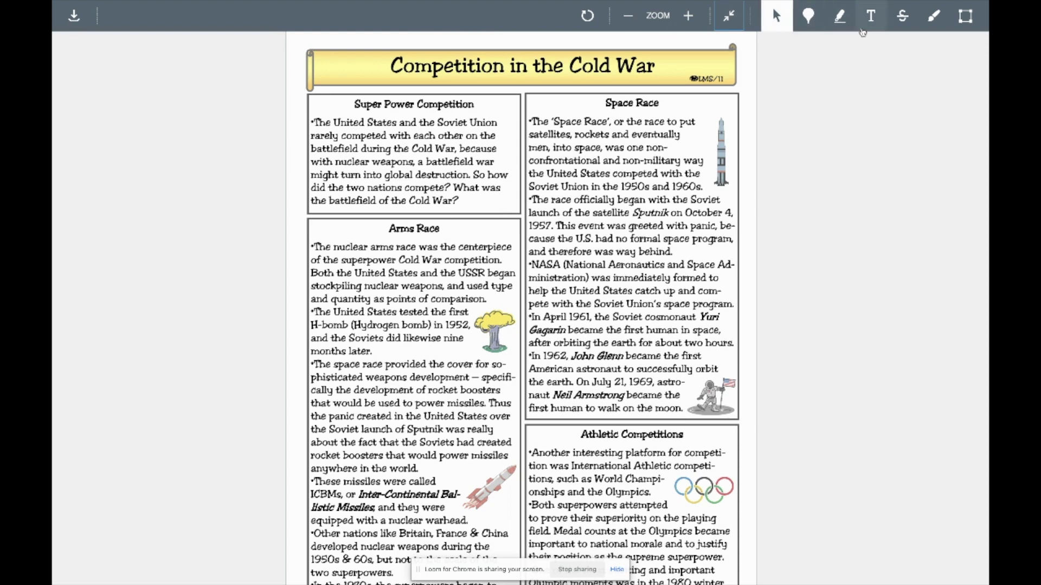
Pin the comment 'explain their thinking here' at ICBMs in the Arms Race section
left_click(808, 17)
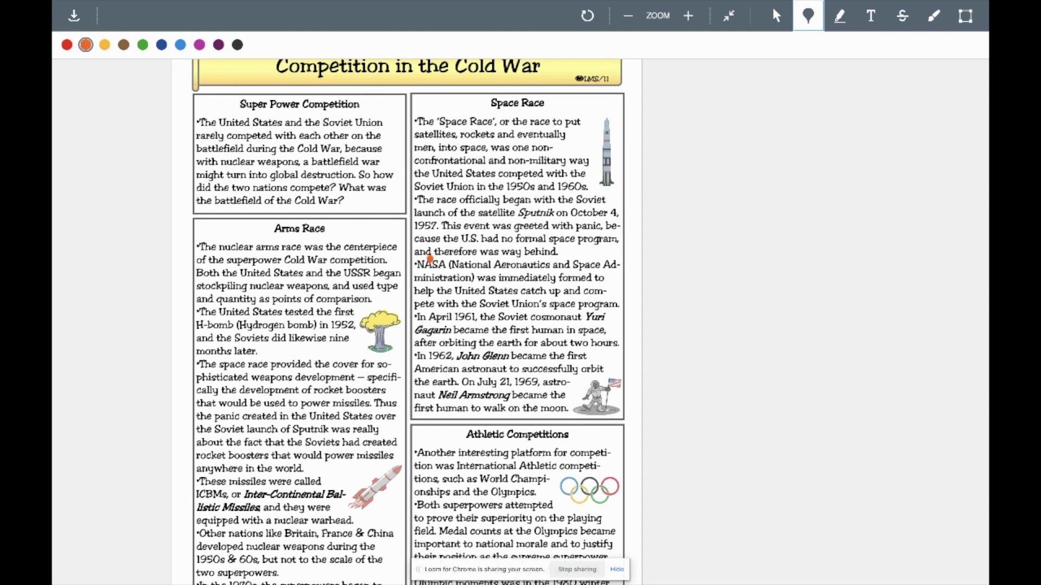
left_click(430, 259)
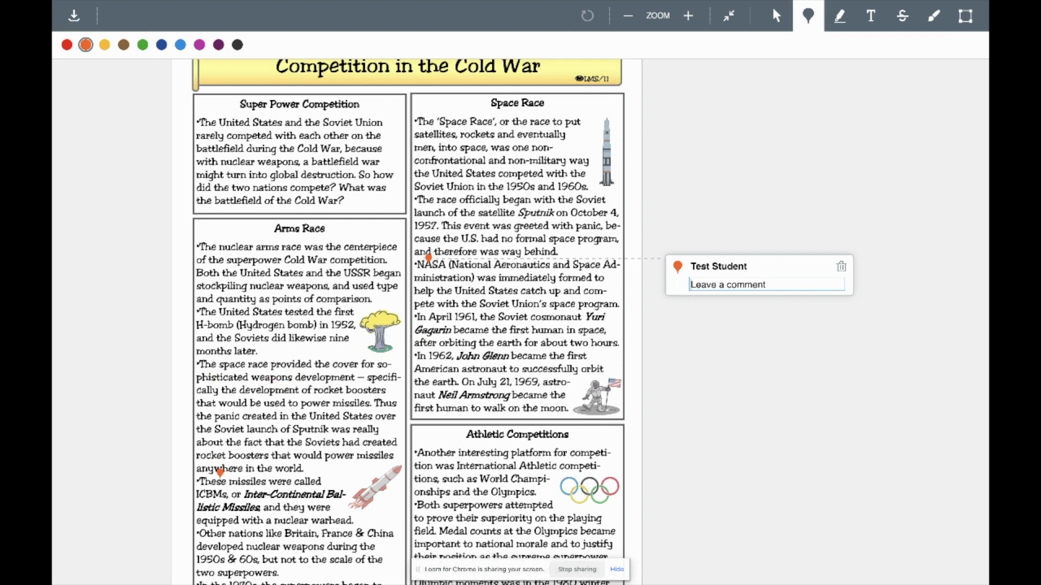
left_click(207, 486)
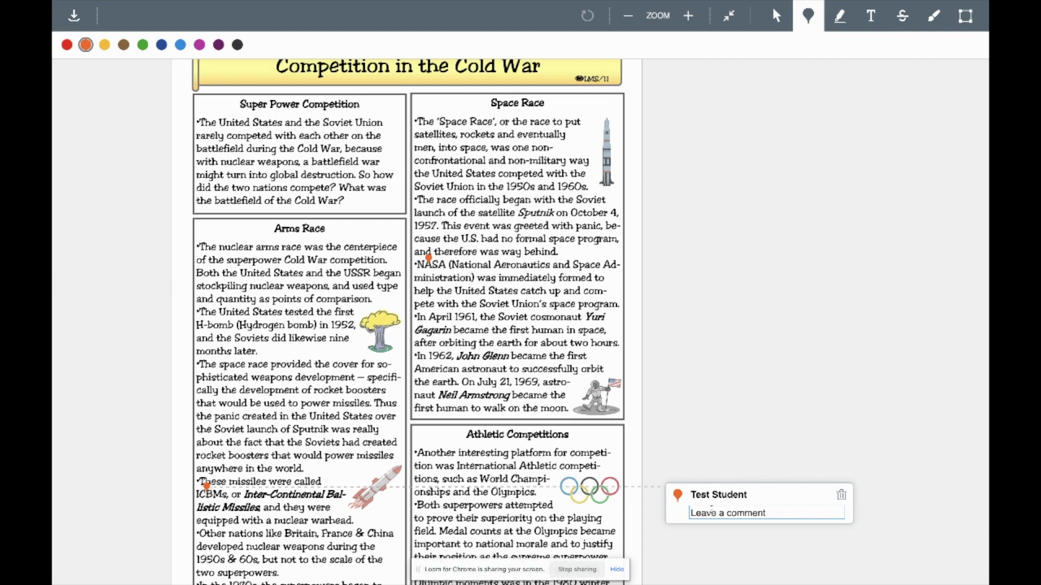
type("explain ther")
key("BackSpace")
key("BackSpace")
type("ir thinking here")
key("Return")
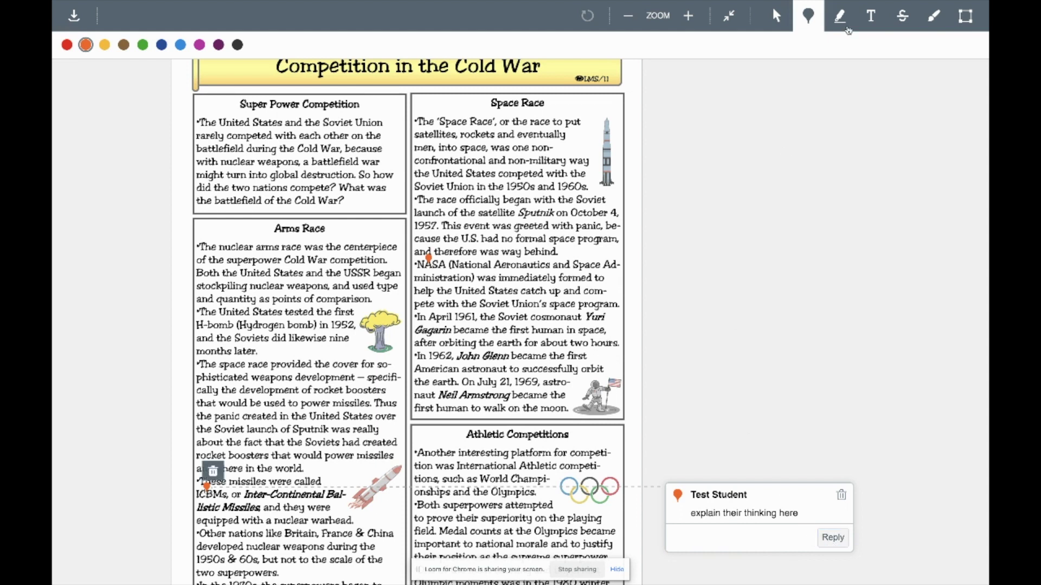
Highlight 'Space Race' in blue and 'April 1961, the' in yellow
left_click(839, 17)
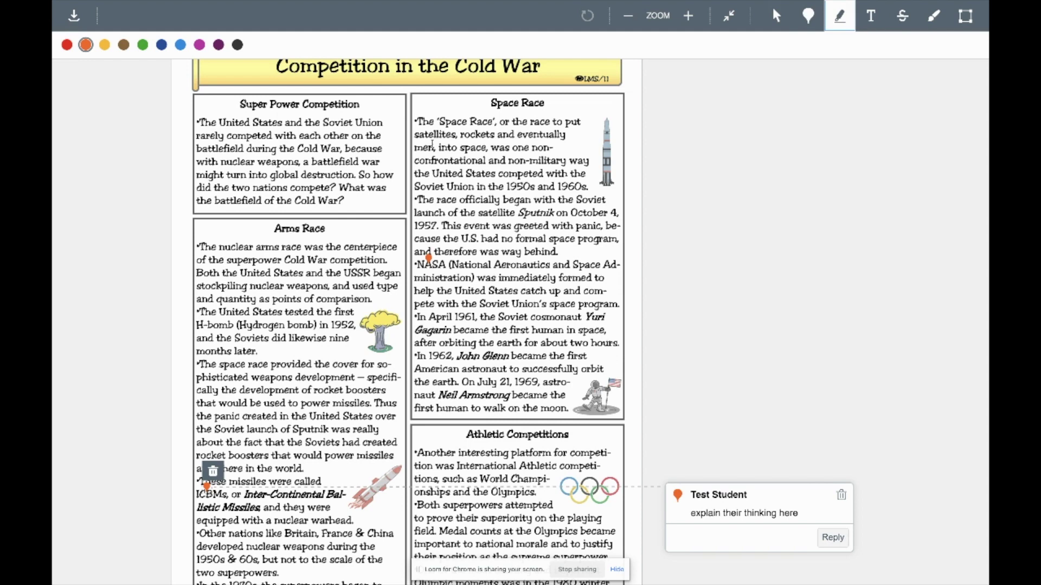
left_click_drag(437, 121, 498, 121)
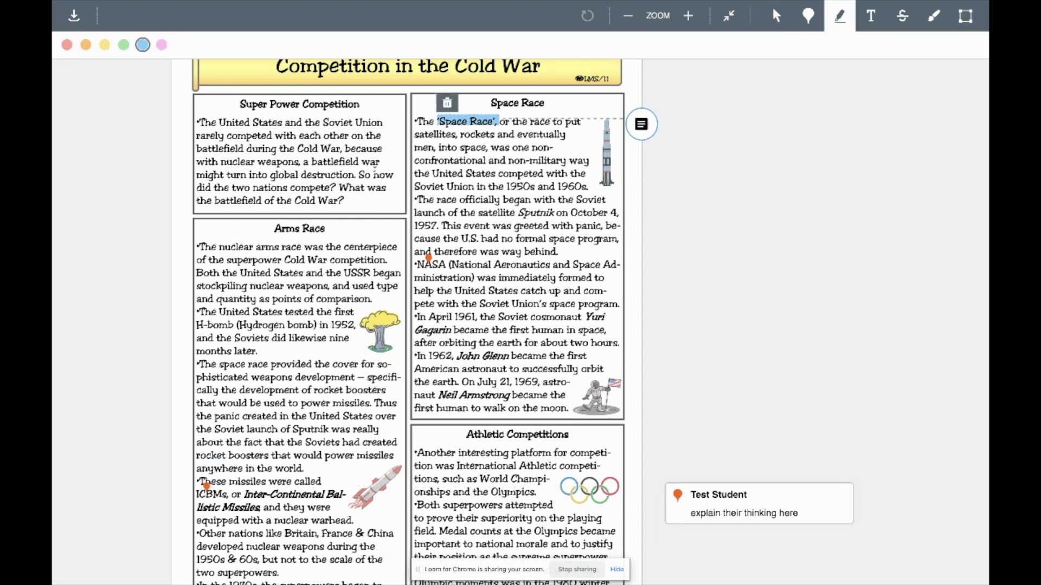
left_click_drag(428, 316, 497, 317)
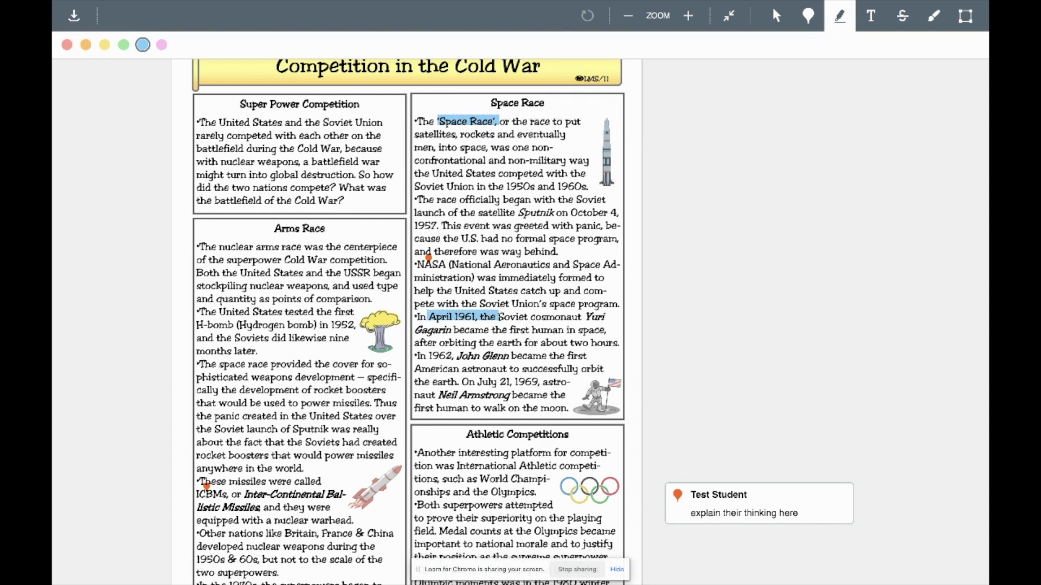
left_click(105, 45)
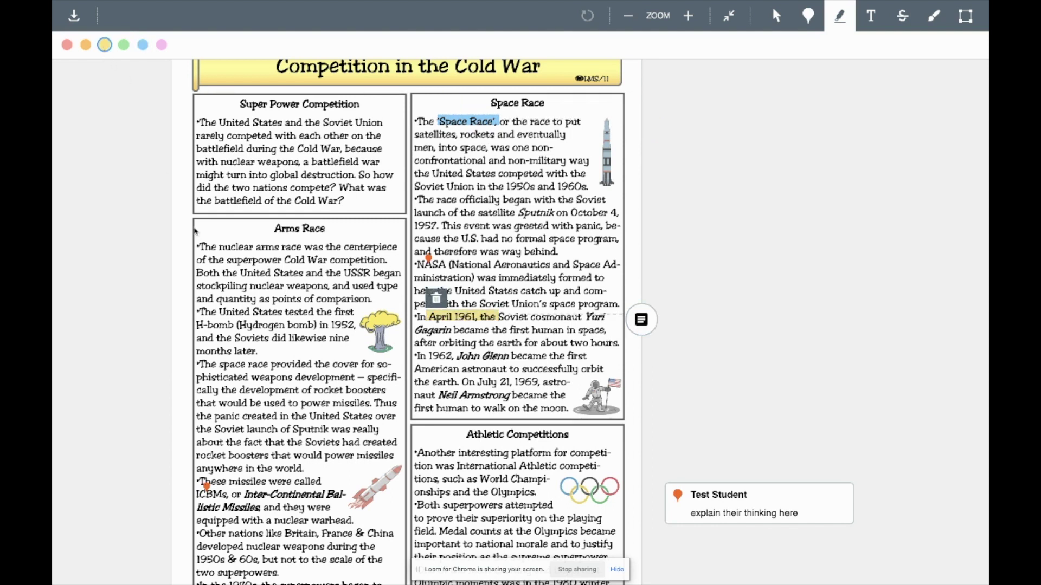
left_click(839, 16)
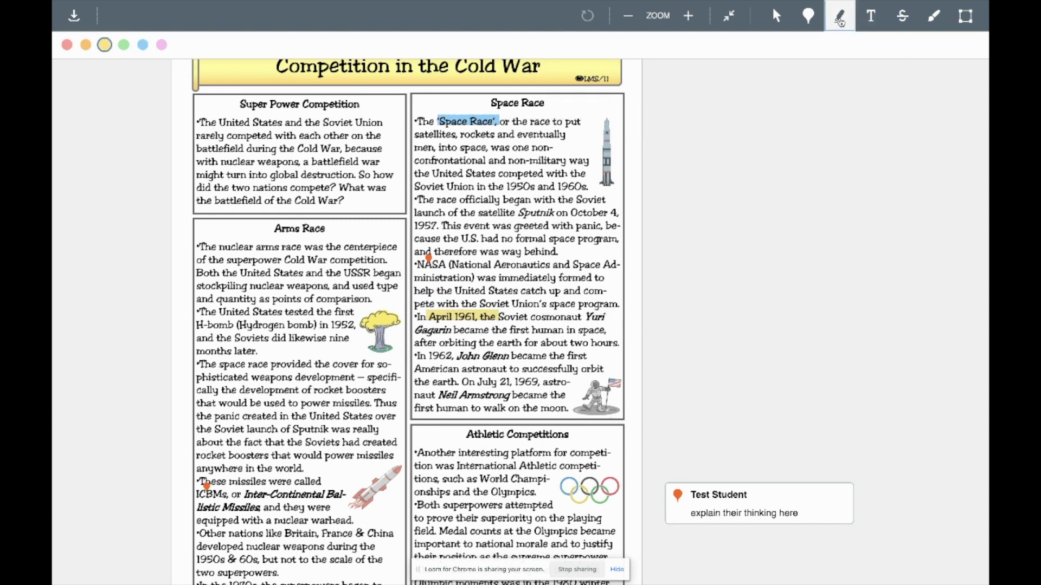
Highlight 'battlefield during' in blue and the superpower Cold War competition sentence in pink
left_click(142, 45)
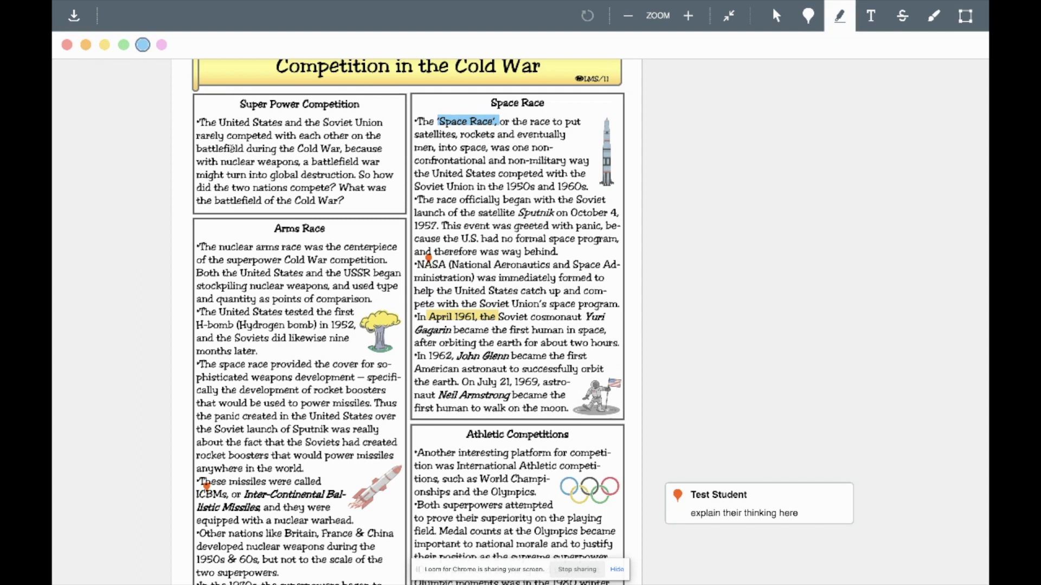
left_click_drag(209, 148, 263, 148)
left_click(839, 16)
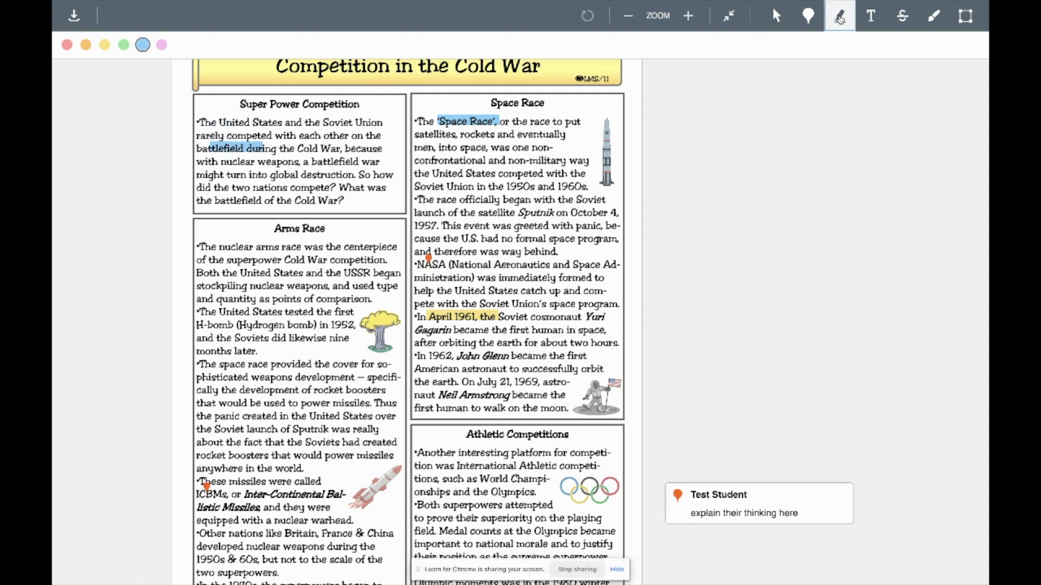
left_click(162, 45)
left_click_drag(240, 260, 302, 272)
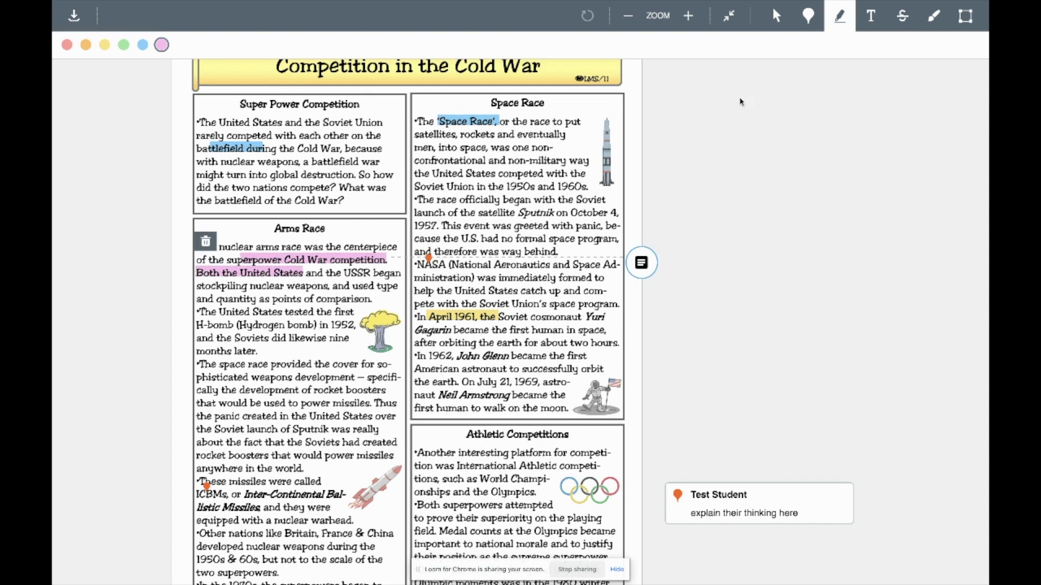
left_click(874, 18)
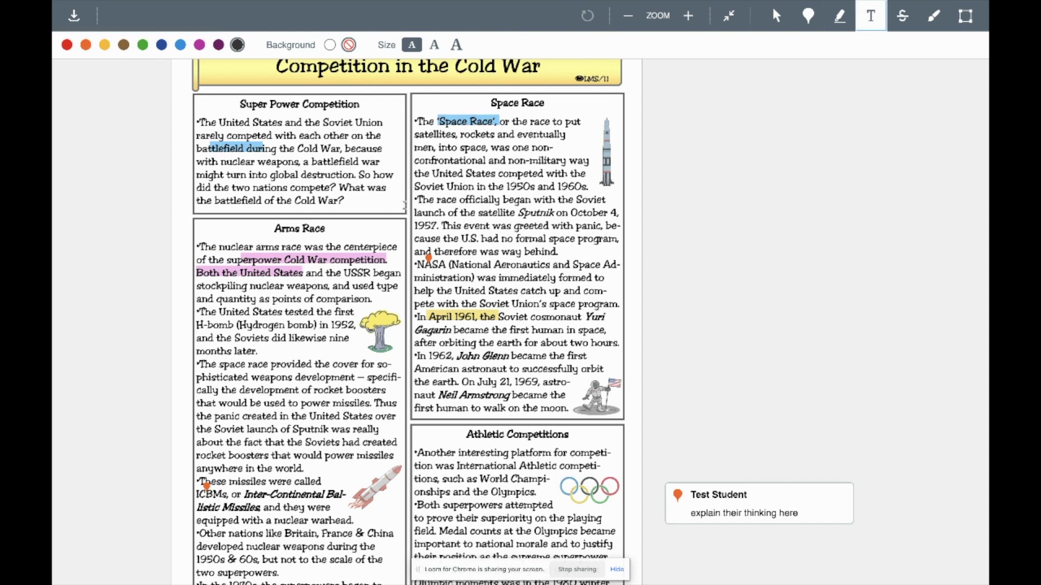
Add a 'Type their answer' text note and move it into the title banner
scroll(403, 197, "up", 2)
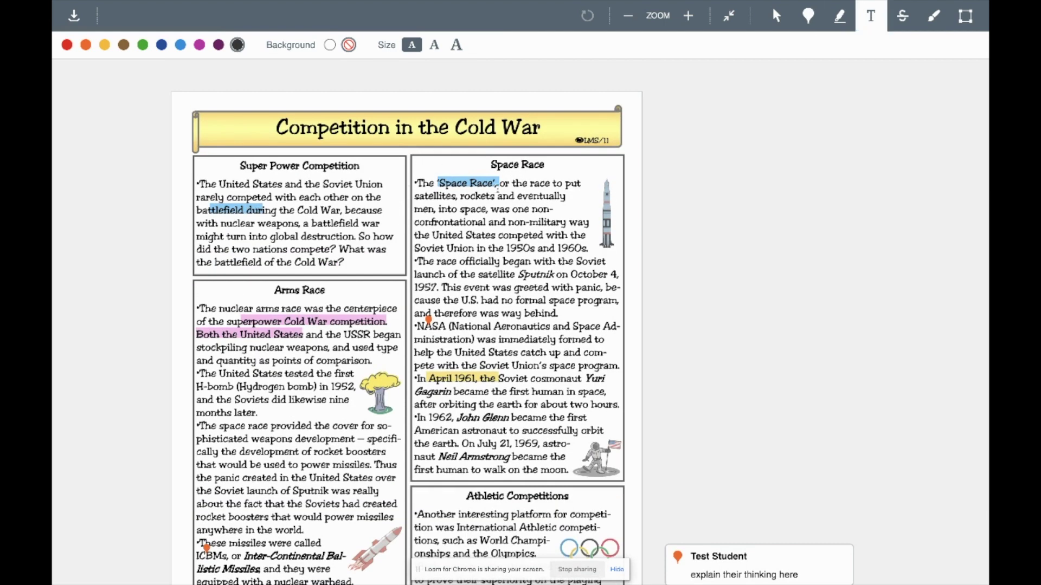
left_click(491, 169)
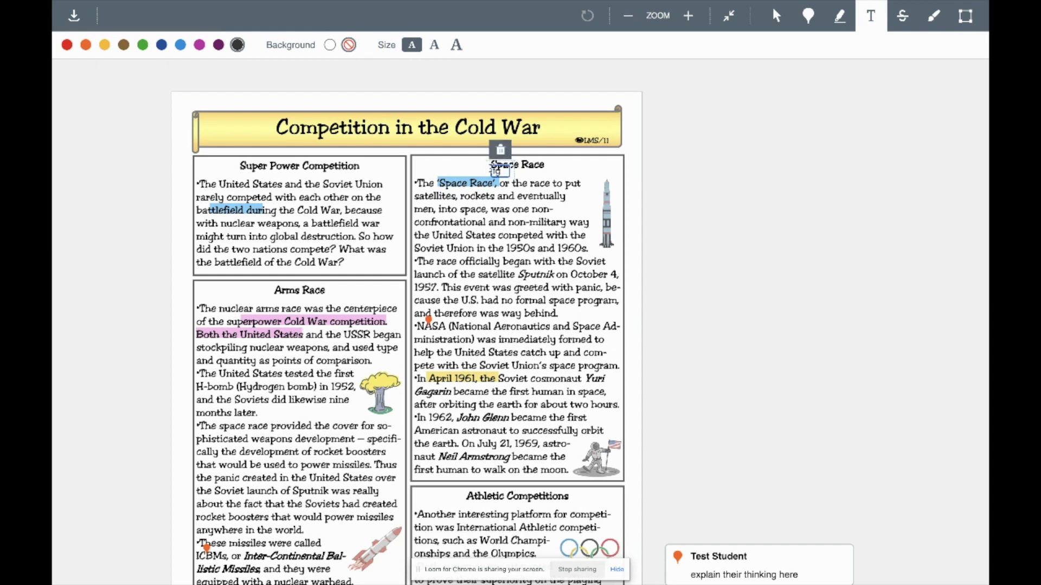
type("Type their answer")
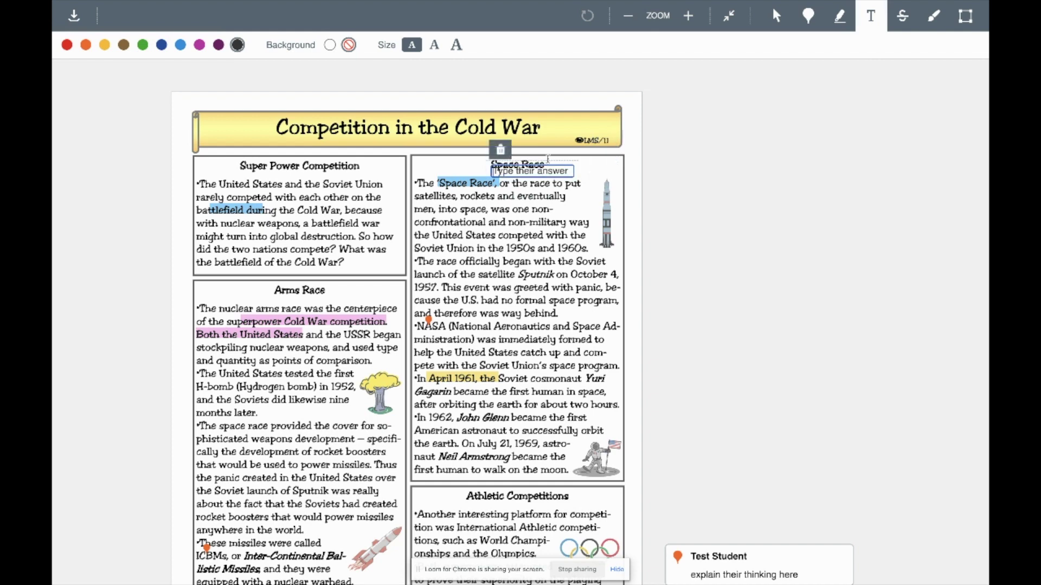
left_click_drag(524, 163, 575, 115)
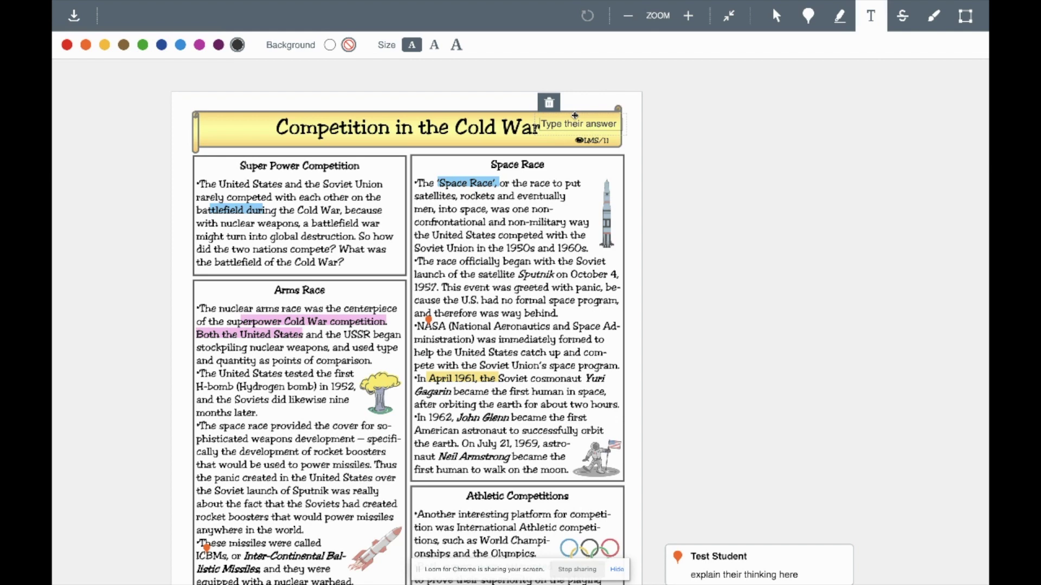
left_click(936, 18)
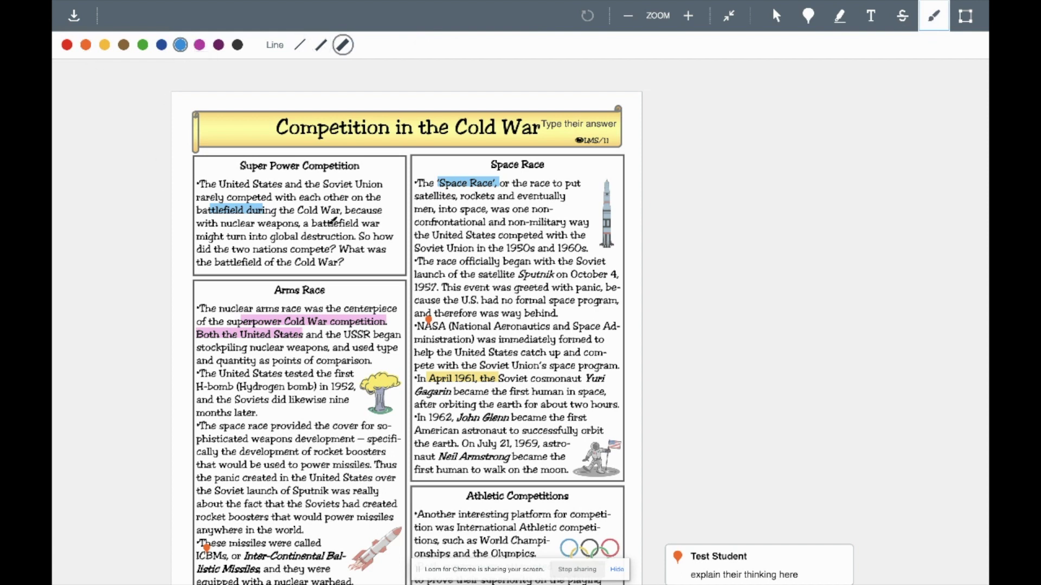
Circle the Super Power question, link the title to Space Race, box the Sputnik paragraph, exit full screen
mouse_move(332, 222)
left_mouse_down()
mouse_move(359, 258)
mouse_move(319, 232)
left_mouse_up()
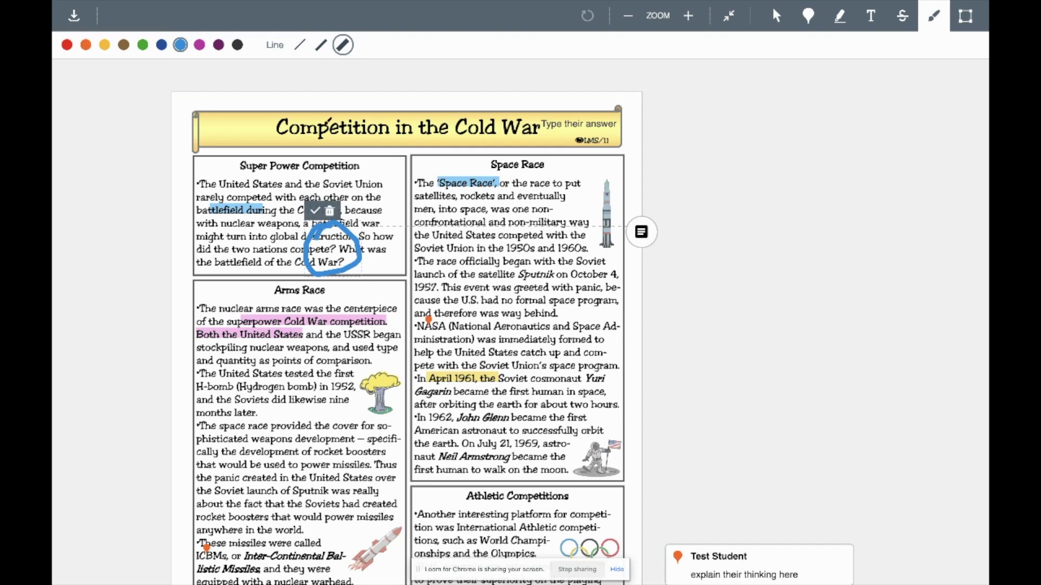
left_click_drag(259, 149, 417, 187)
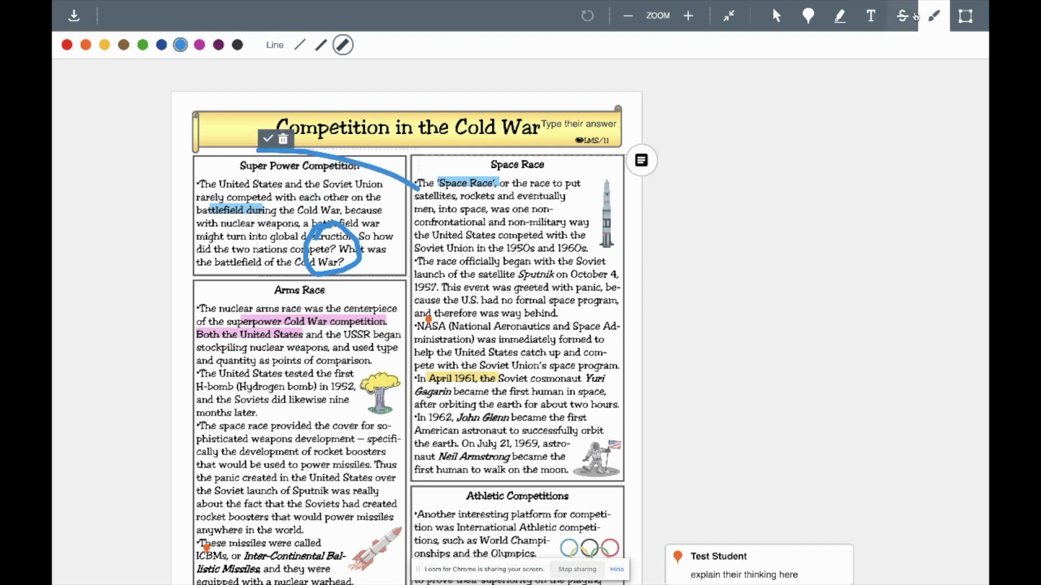
left_click(965, 16)
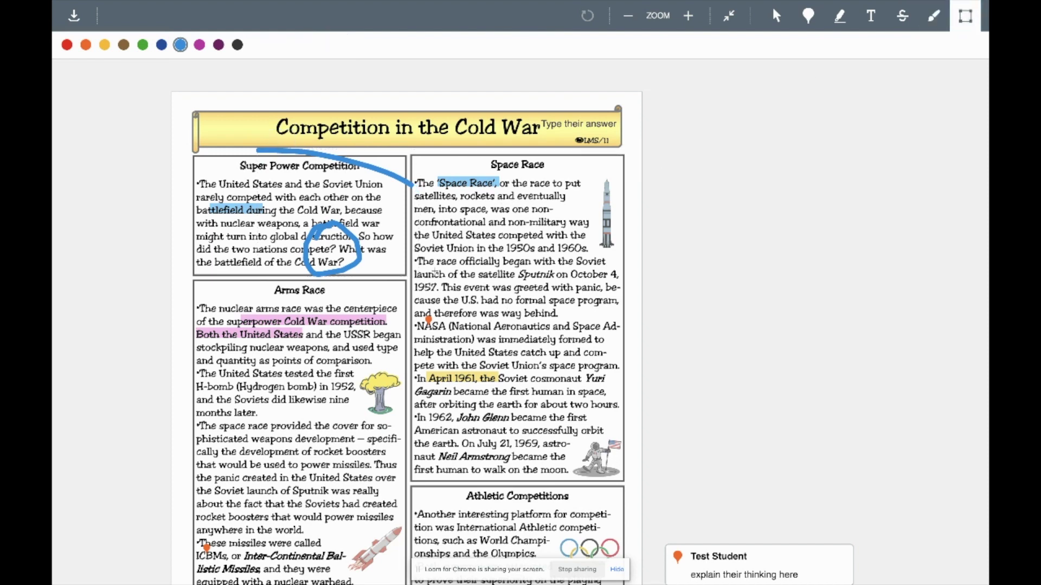
mouse_move(434, 271)
left_mouse_down()
mouse_move(498, 332)
mouse_move(622, 321)
left_mouse_up()
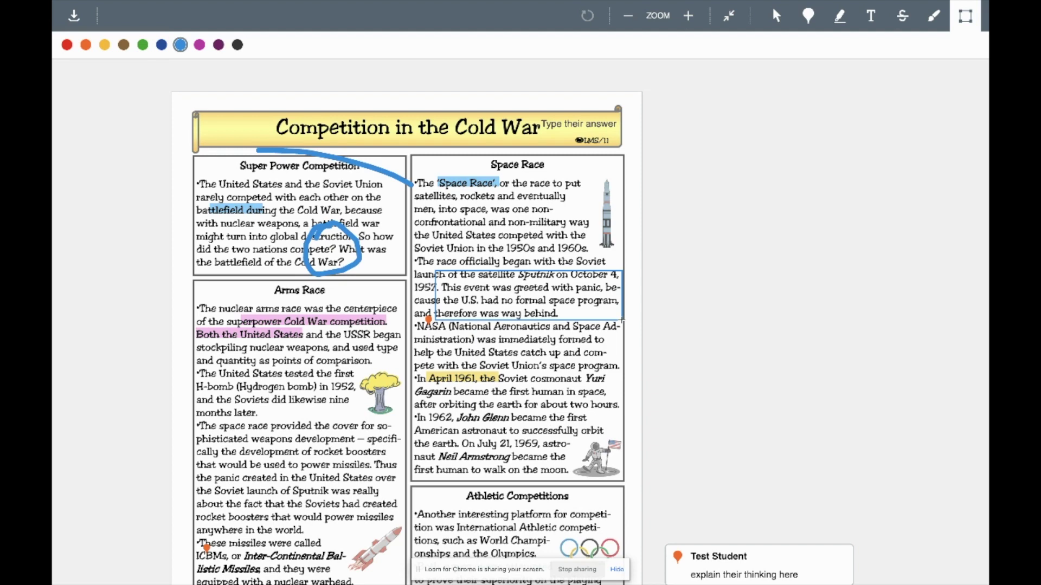
left_click_drag(622, 320, 633, 314)
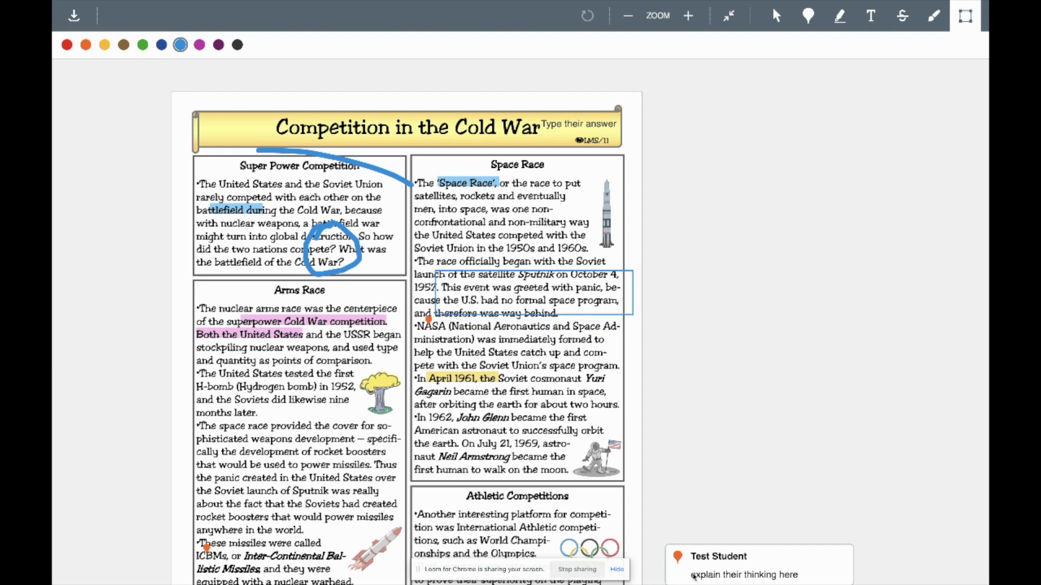
mouse_move(519, 556)
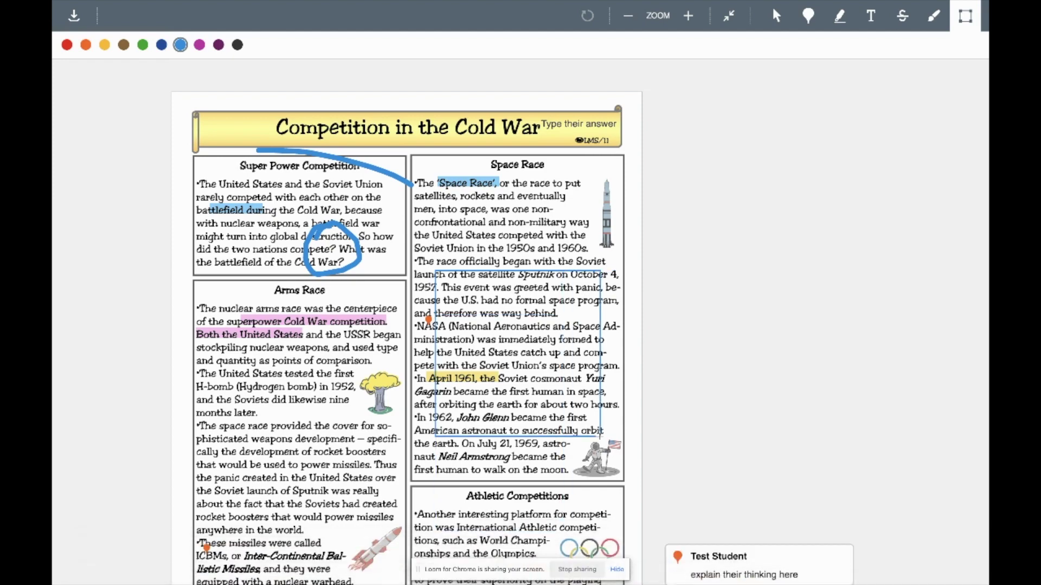
left_click(731, 21)
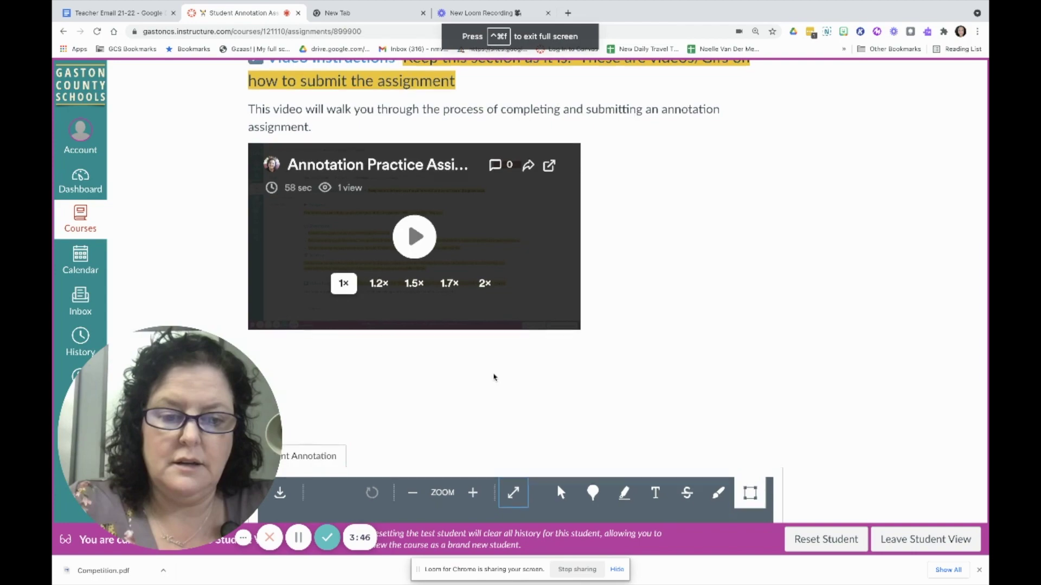
Scroll the assignment page to show the annotated worksheet and the Submit Assignment button
scroll(494, 377, "down", 10)
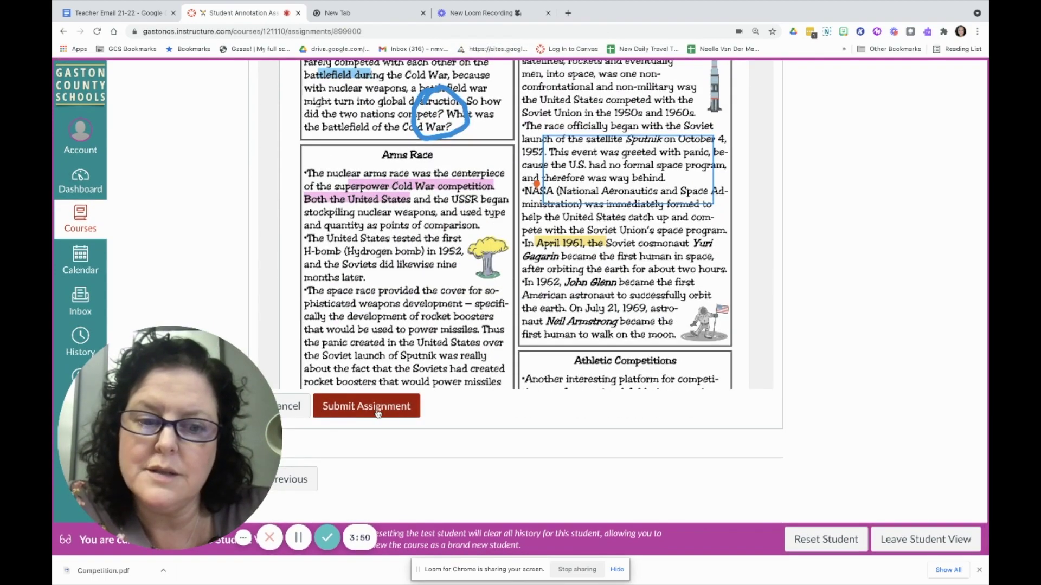
scroll(407, 279, "up", 2)
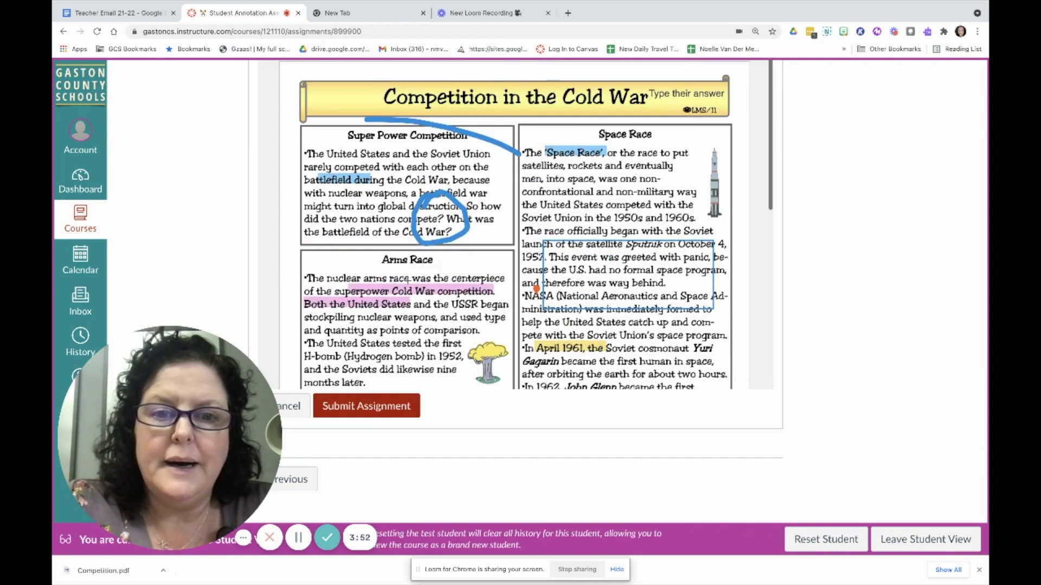